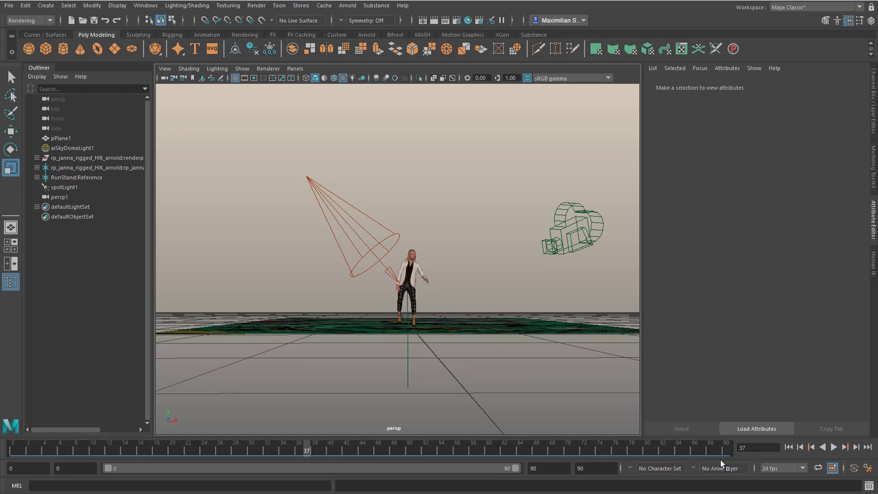
- Rewind to the first frame, play the animation through, then stop it
{"action": "left_click", "coordinate": [790, 449]}
{"action": "left_click", "coordinate": [835, 447]}
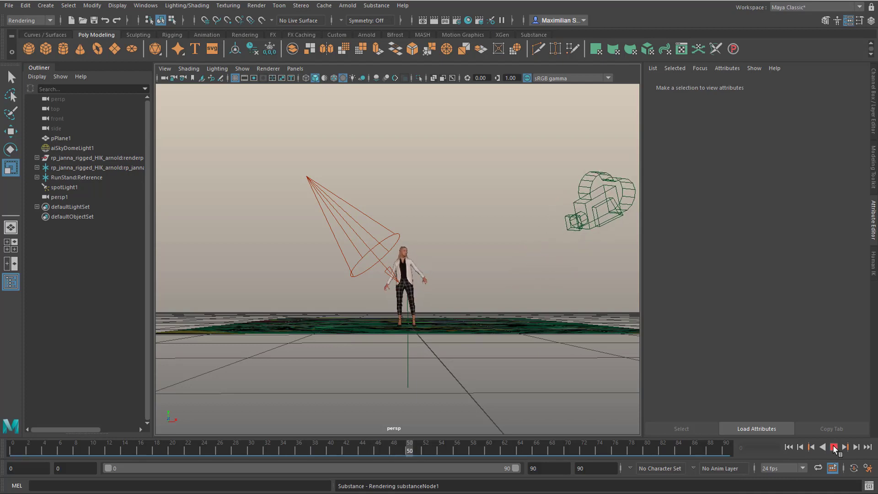
{"action": "left_click", "coordinate": [835, 447]}
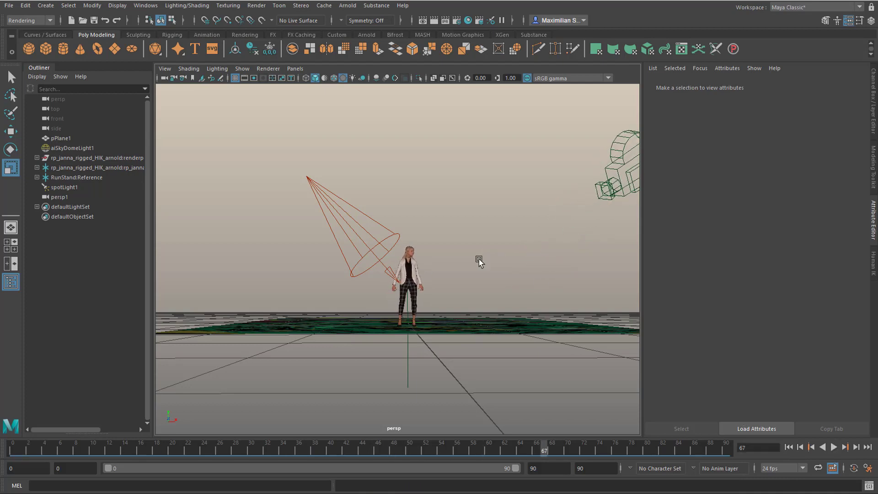
- Open the Content Browser on the Motion_Capture FBX example clips
{"action": "left_click", "coordinate": [146, 6]}
{"action": "mouse_move", "coordinate": [189, 42]}
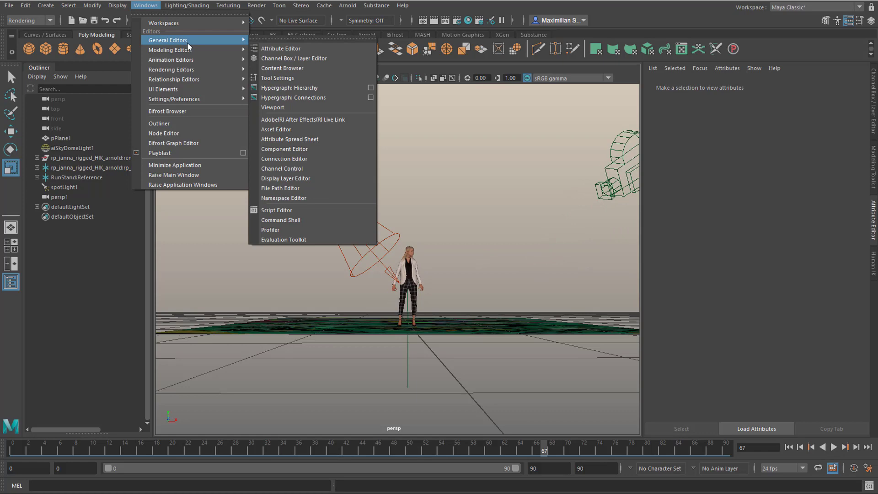
{"action": "left_click", "coordinate": [303, 69]}
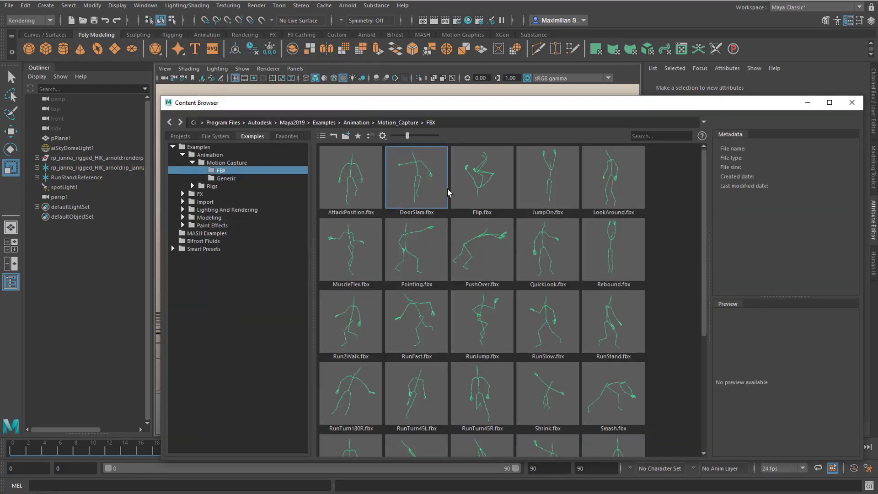
- Close the Content Browser, switch to the Rigging menu set, and open Skeleton > HumanIK
{"action": "left_click", "coordinate": [852, 103]}
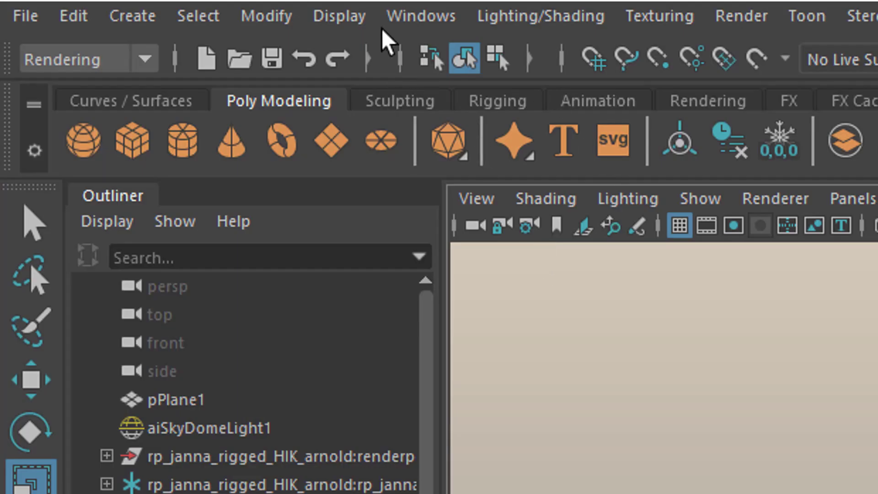
{"action": "left_click", "coordinate": [140, 59]}
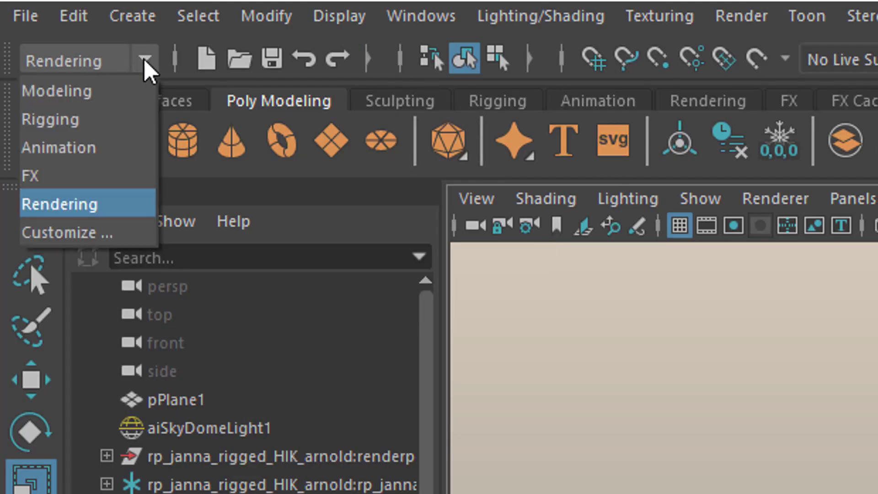
{"action": "left_click", "coordinate": [101, 139]}
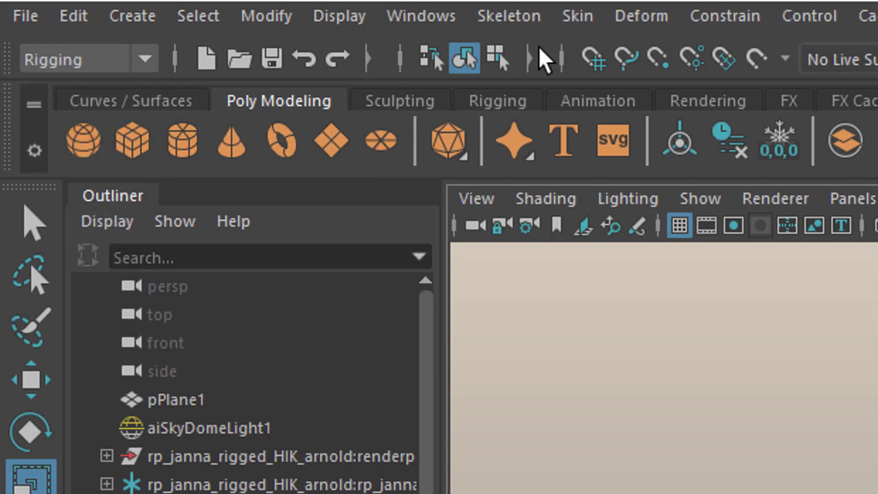
{"action": "left_click", "coordinate": [529, 18]}
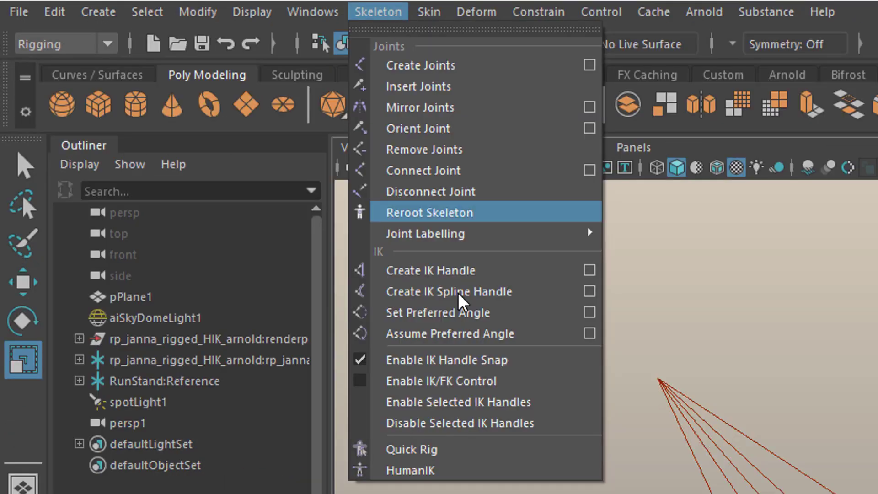
{"action": "left_click", "coordinate": [467, 471]}
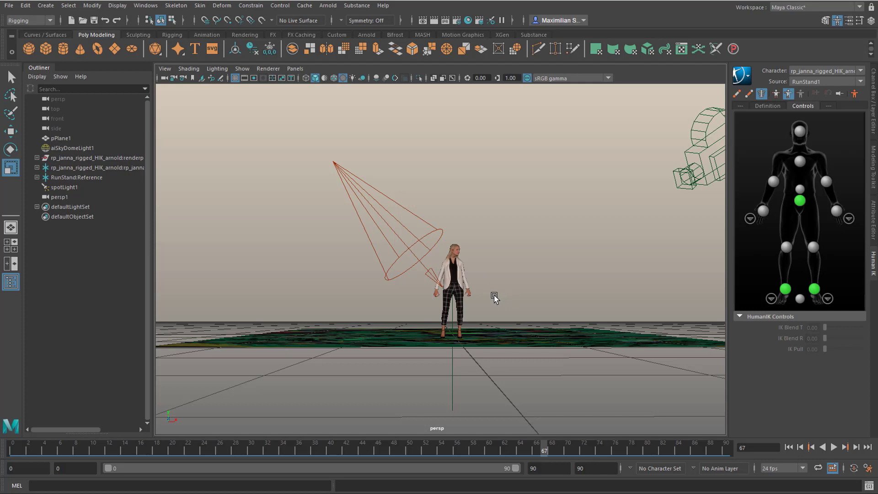
- Rewind, play the mocap run-then-stand animation to frame 89, then return to the first frame
{"action": "left_click", "coordinate": [789, 448]}
{"action": "left_click", "coordinate": [834, 448]}
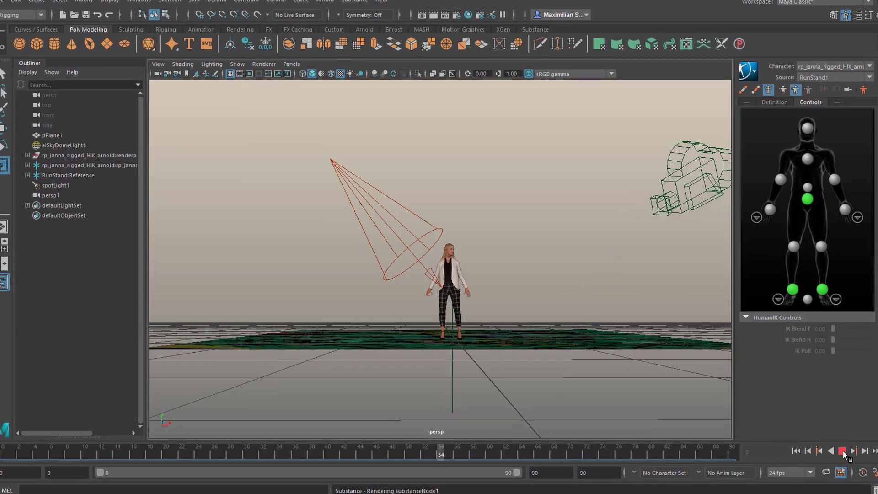
{"action": "left_click", "coordinate": [840, 450]}
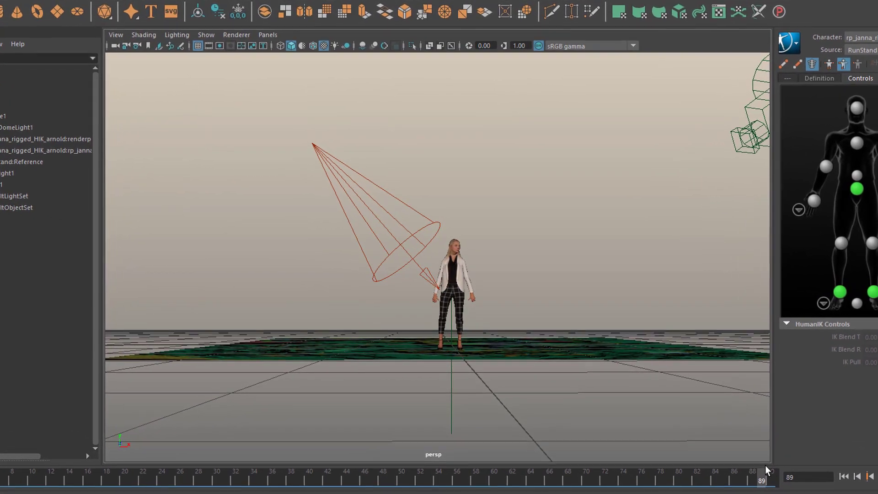
{"action": "left_click", "coordinate": [835, 472]}
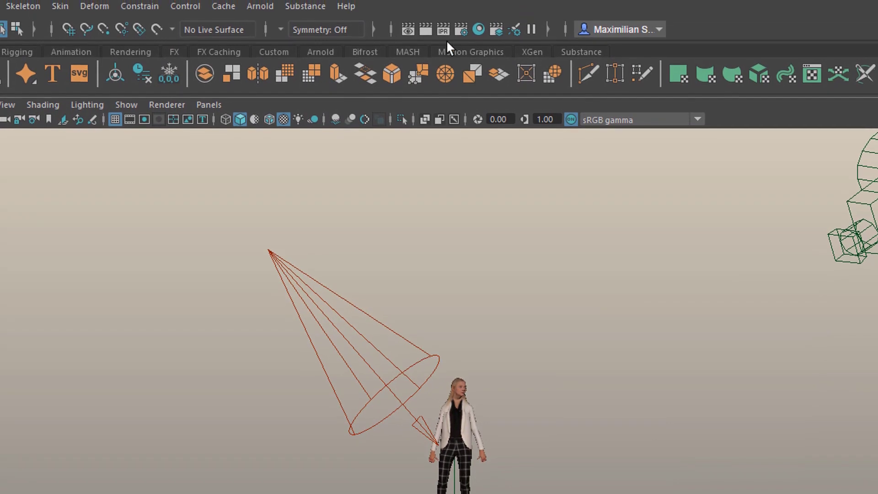
- Review Render Settings: SheWalksOnGreen PNG, frames 1–90, HD_1080, Arnold sampling and GPU device
{"action": "left_click", "coordinate": [461, 24]}
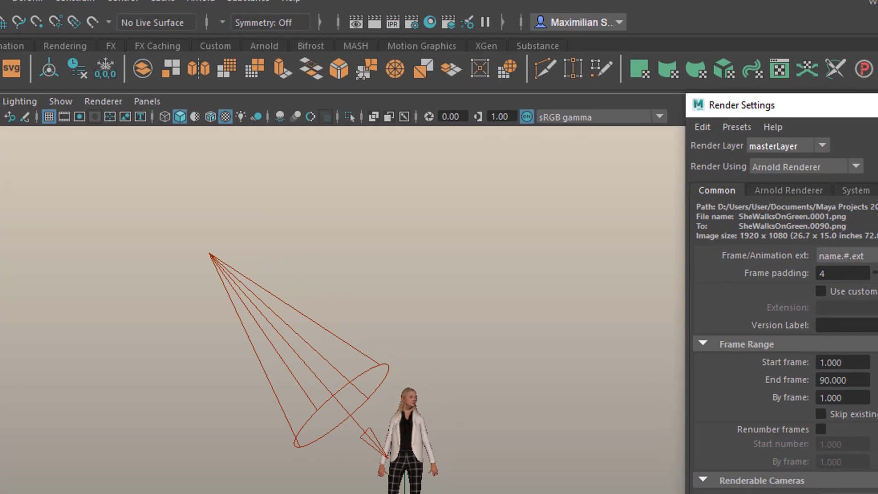
{"action": "scroll", "coordinate": [860, 293], "scroll_direction": "up", "scroll_amount": 3}
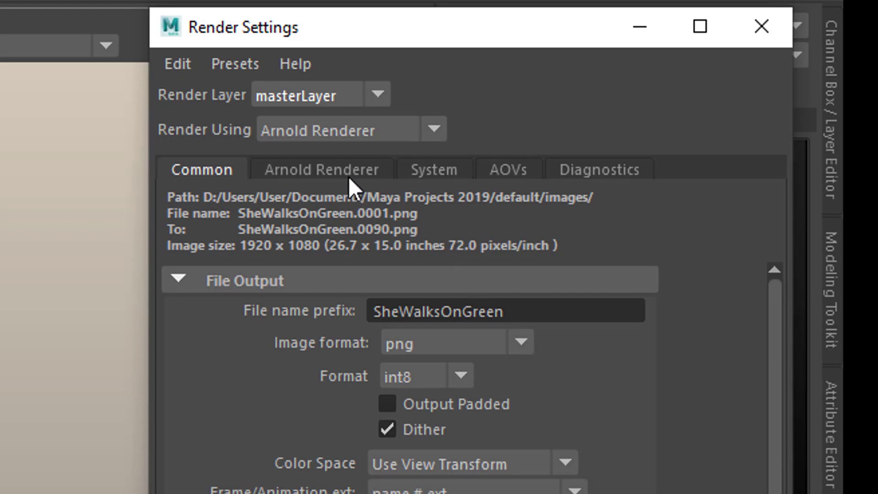
{"action": "left_click", "coordinate": [351, 171]}
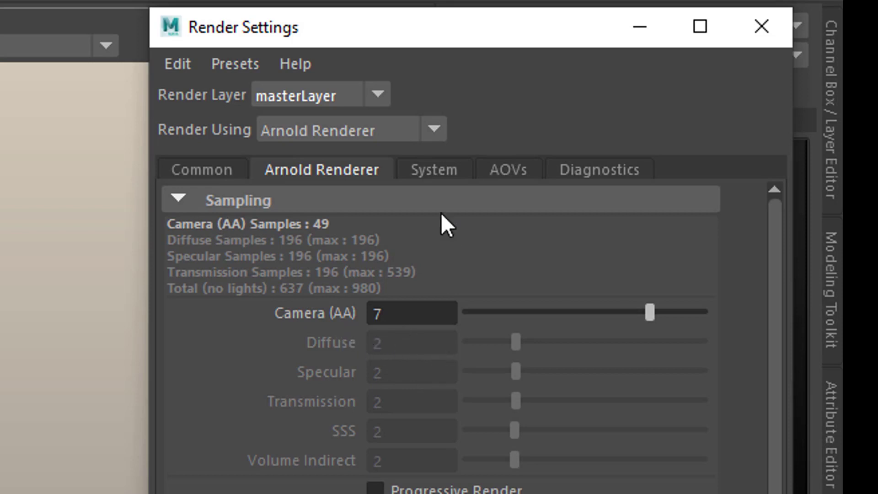
{"action": "left_click", "coordinate": [436, 171]}
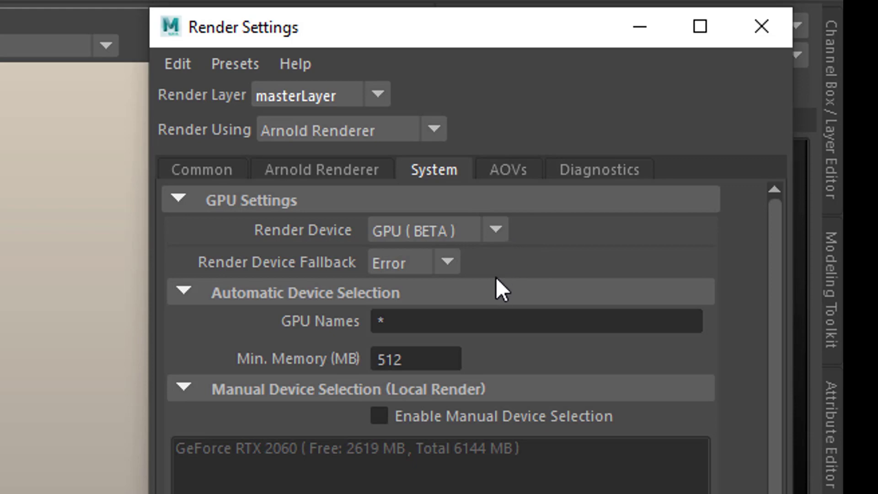
{"action": "left_click", "coordinate": [218, 171]}
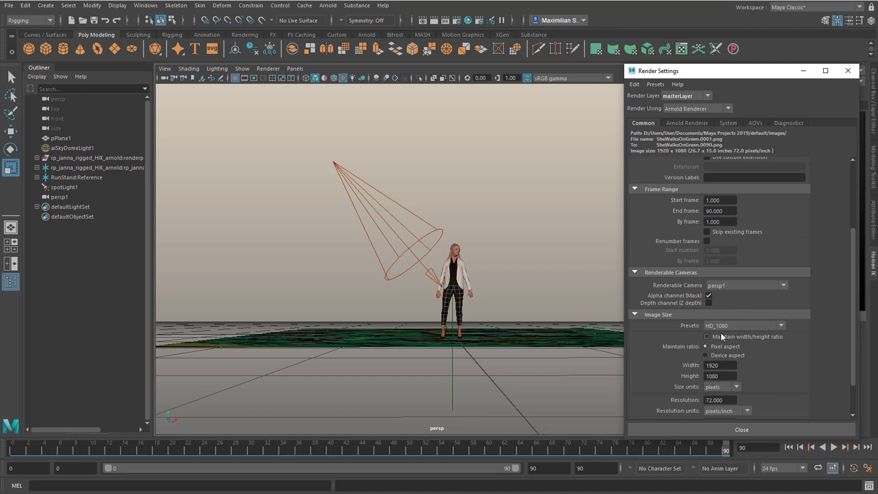
- Close Render Settings, look through the persp1 camera, and play the animation with Alt+V
{"action": "left_click", "coordinate": [742, 429]}
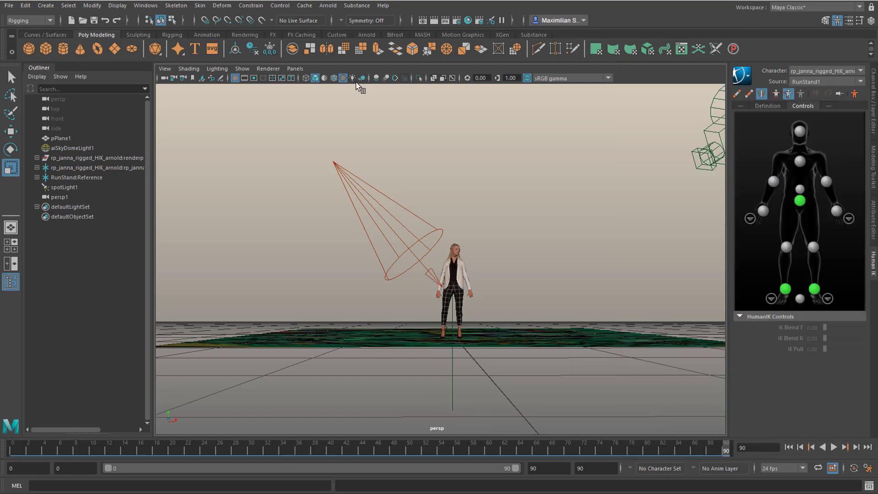
{"action": "key", "text": "space"}
{"action": "left_click", "coordinate": [549, 100]}
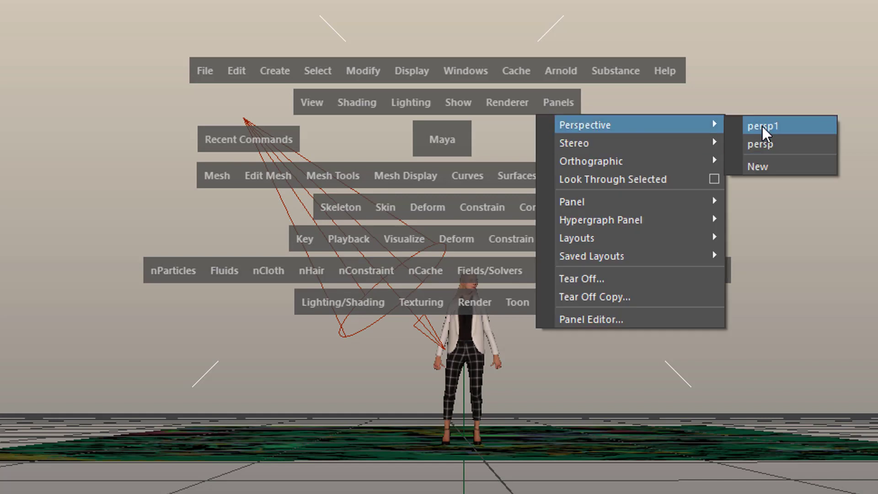
{"action": "left_click", "coordinate": [762, 124]}
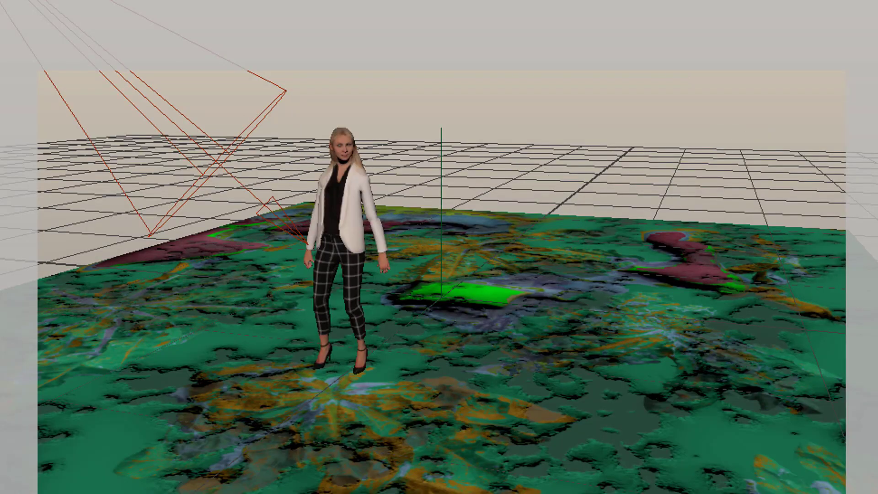
{"action": "key", "text": "alt+v"}
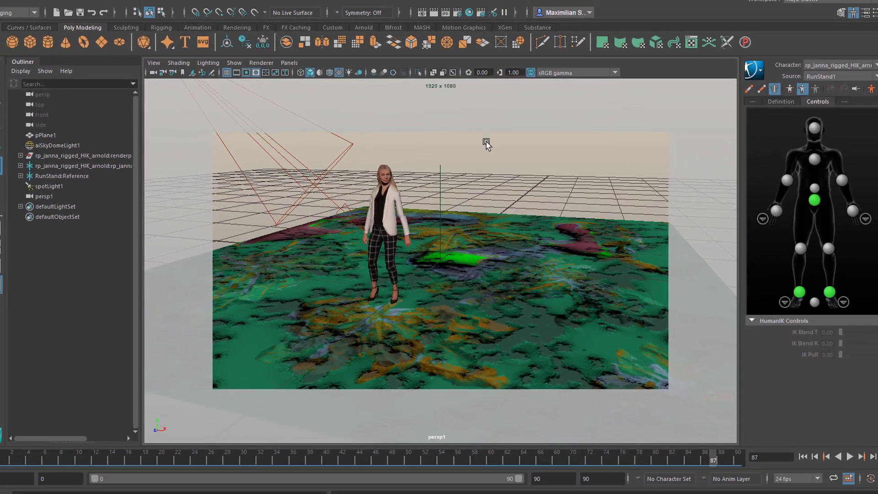
- Add a second Arnold Skydome Light and test-render the frame in the Arnold RenderView
{"action": "left_click", "coordinate": [327, 6]}
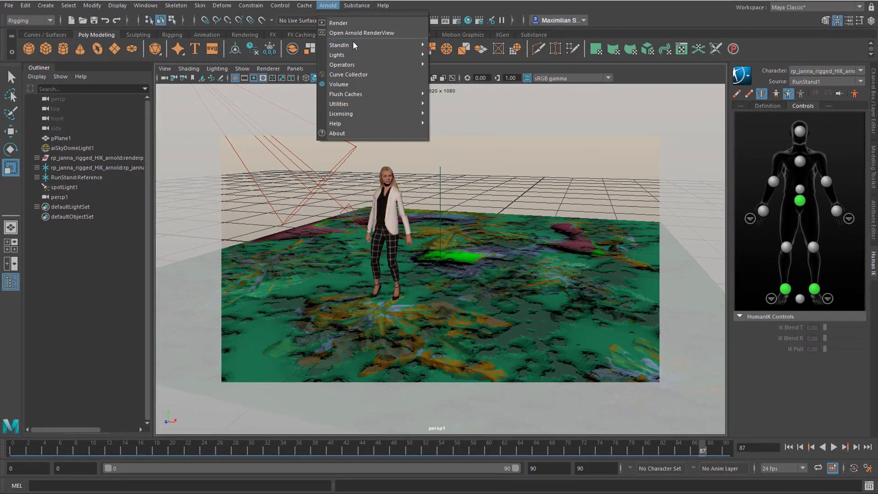
{"action": "mouse_move", "coordinate": [355, 55]}
{"action": "left_click", "coordinate": [474, 73]}
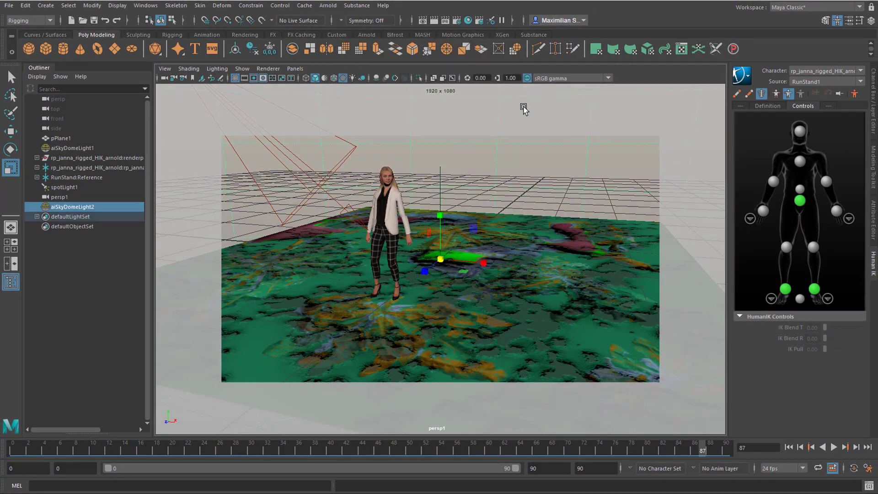
{"action": "left_click", "coordinate": [327, 6]}
{"action": "left_click", "coordinate": [424, 56]}
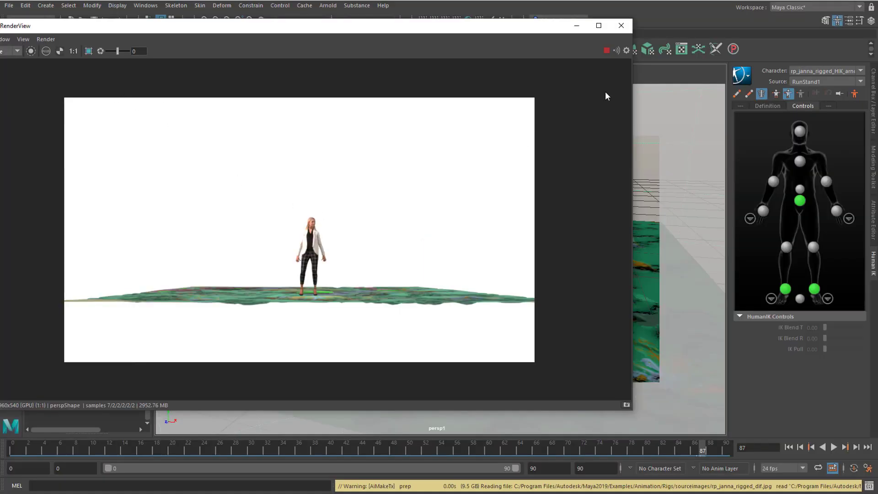
- Close the RenderView, delete aiSkyDomeLight2, and re-render the scene with Arnold
{"action": "left_click", "coordinate": [621, 26]}
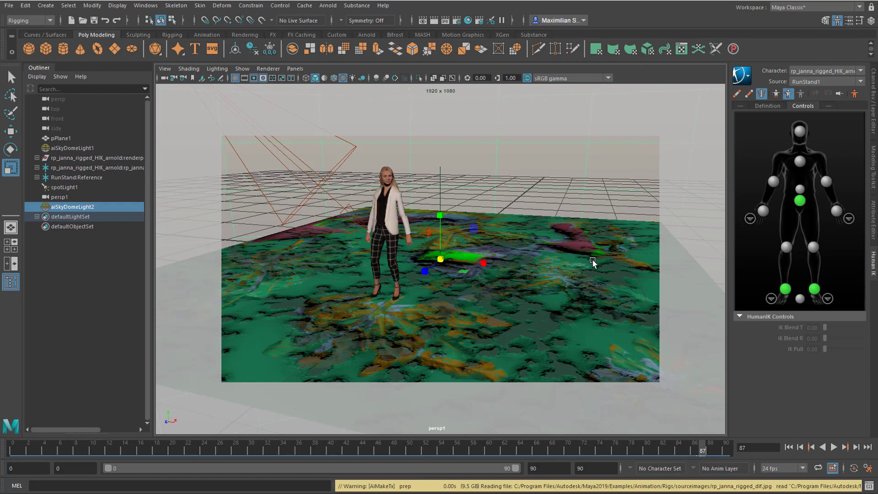
{"action": "key", "text": "Delete"}
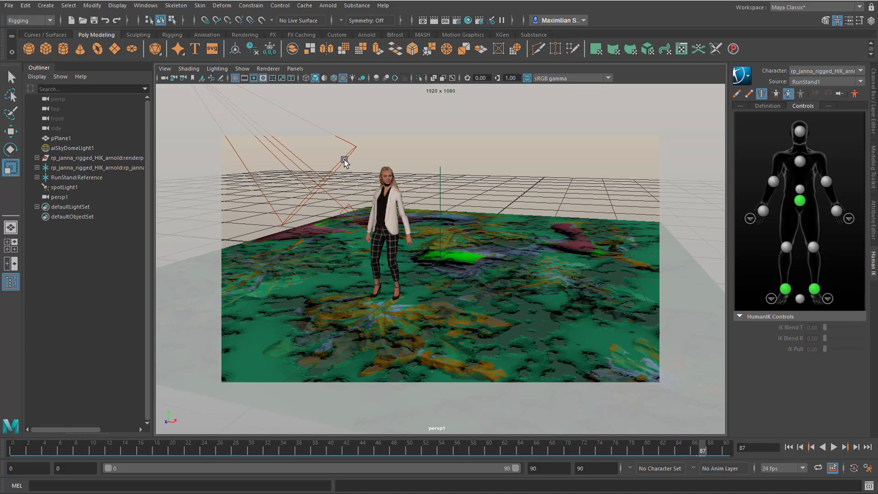
{"action": "left_click", "coordinate": [328, 6]}
{"action": "left_click", "coordinate": [470, 86]}
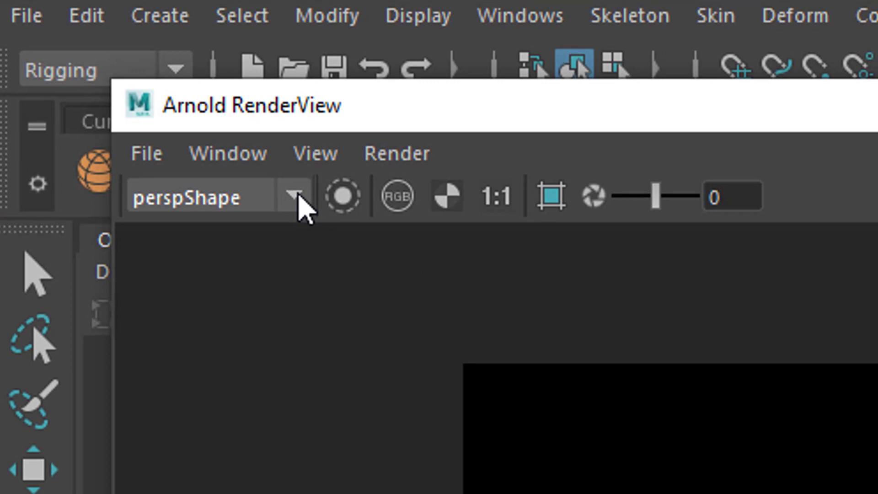
- Switch the Arnold RenderView camera to persp1Shape
{"action": "left_click", "coordinate": [82, 55]}
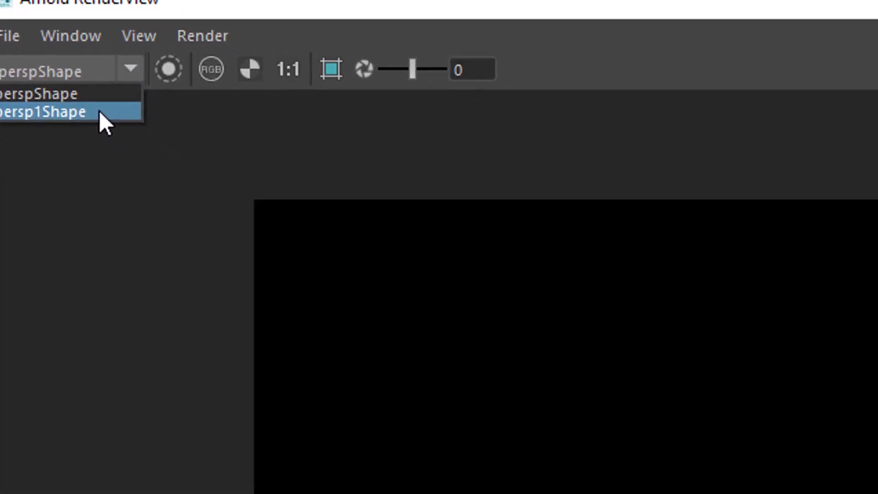
{"action": "left_click", "coordinate": [46, 67]}
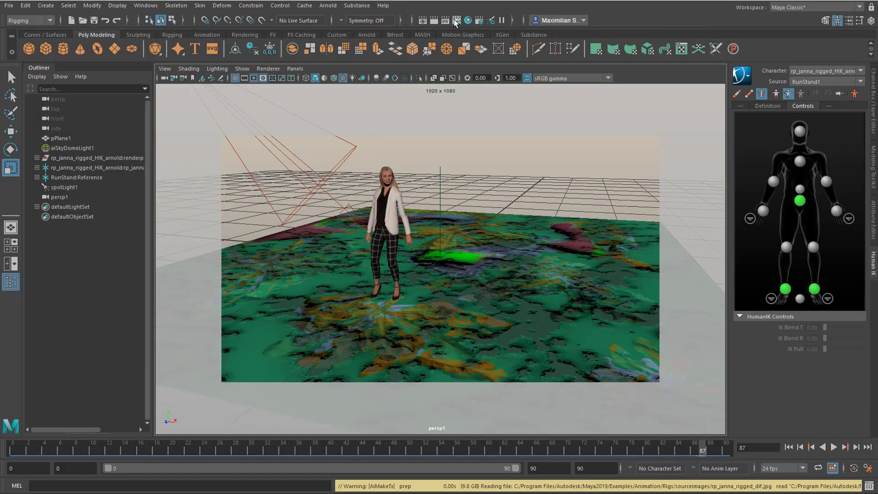
- Check the Arnold sampling and motion blur settings, then stop playback at frame 22
{"action": "left_click", "coordinate": [457, 20]}
{"action": "left_click", "coordinate": [687, 124]}
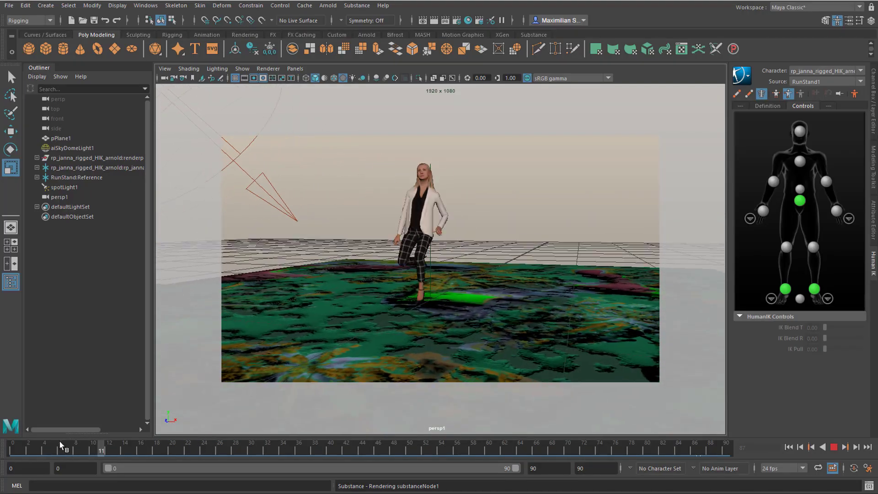
{"action": "left_click", "coordinate": [188, 452]}
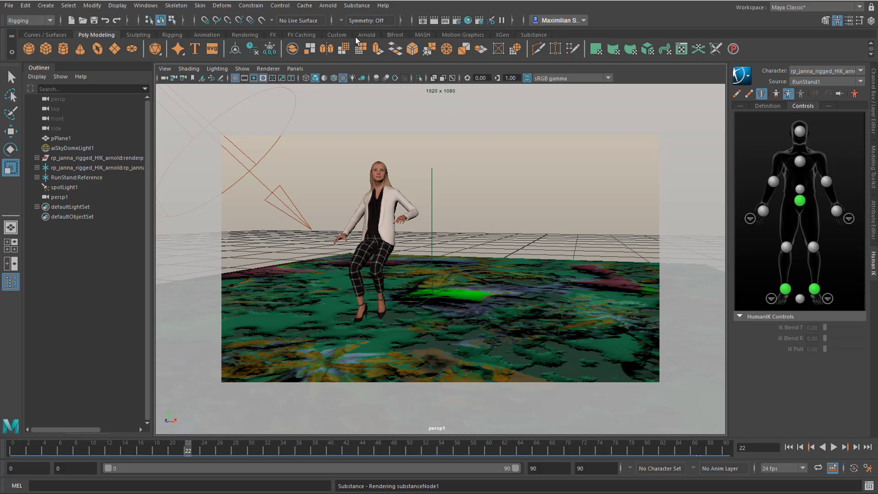
{"action": "left_click", "coordinate": [327, 5]}
{"action": "left_click", "coordinate": [493, 103]}
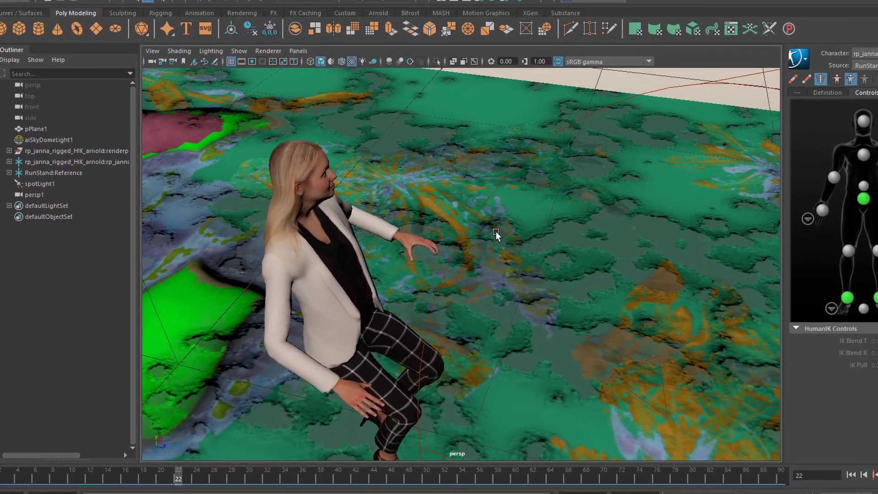
- Look through the persp1 camera via the hotbox Panels menu and rewind to frame 0
{"action": "key", "text": "space"}
{"action": "left_click", "coordinate": [632, 189]}
{"action": "mouse_move", "coordinate": [610, 205]}
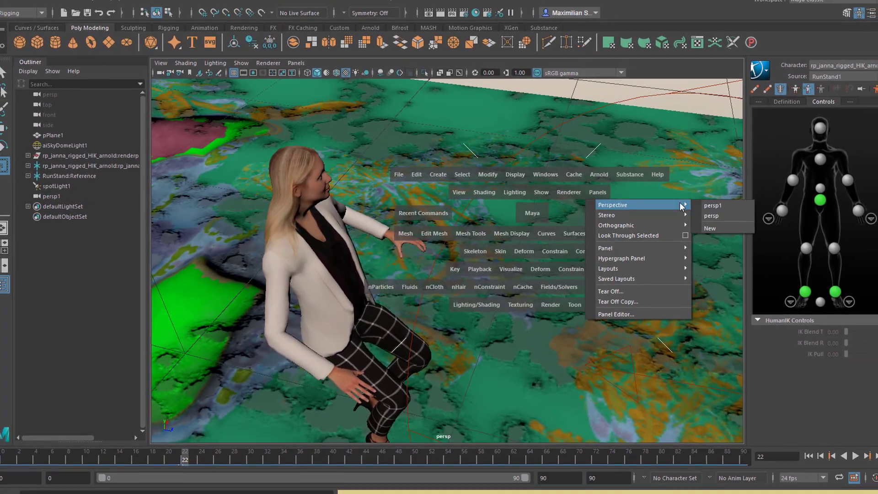
{"action": "left_click", "coordinate": [713, 215]}
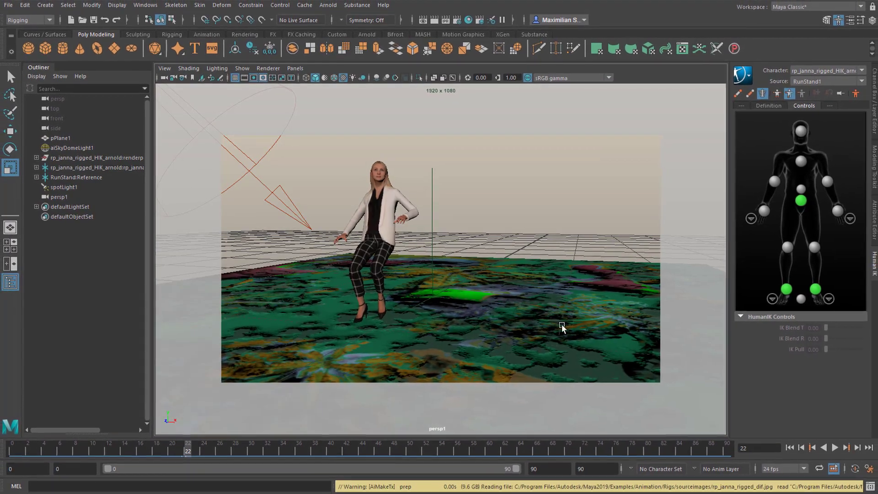
{"action": "left_click", "coordinate": [788, 447]}
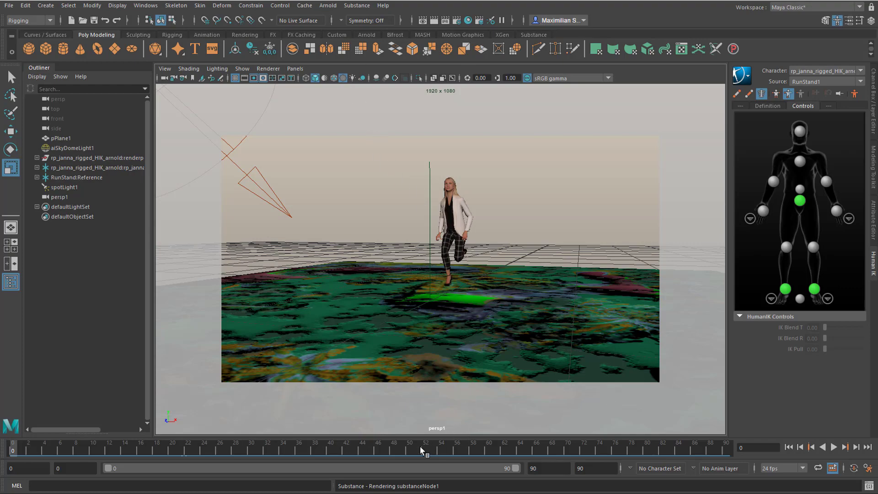
- Play the run animation, then select the textured ground plane and hide its move manipulator
{"action": "key", "text": "alt+v"}
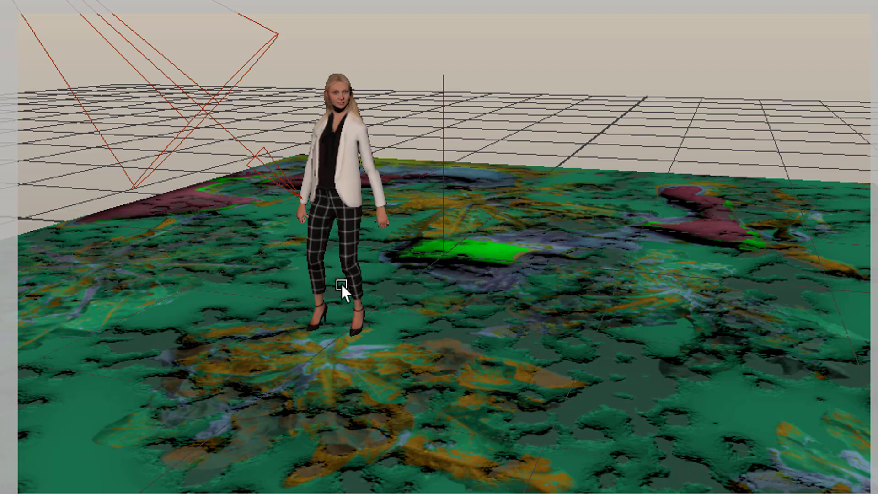
{"action": "left_click", "coordinate": [673, 342]}
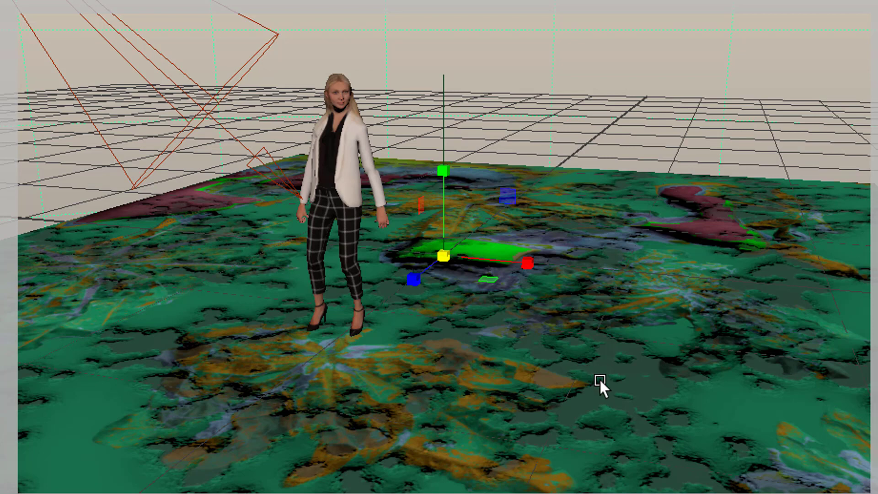
{"action": "key", "text": "q"}
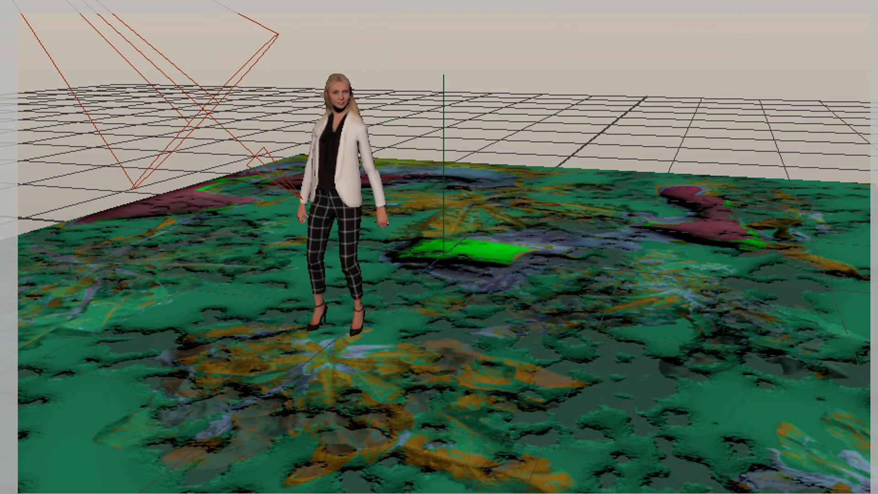